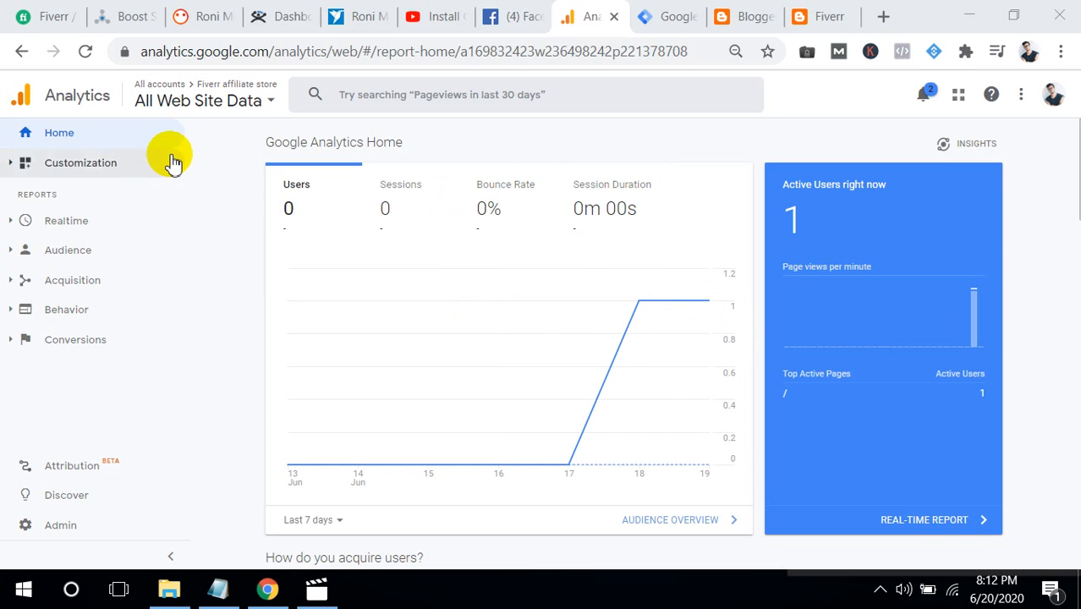
Step: Open the tracking code settings of the Fiverr affiliate store property and copy its tracking ID
click(66, 526)
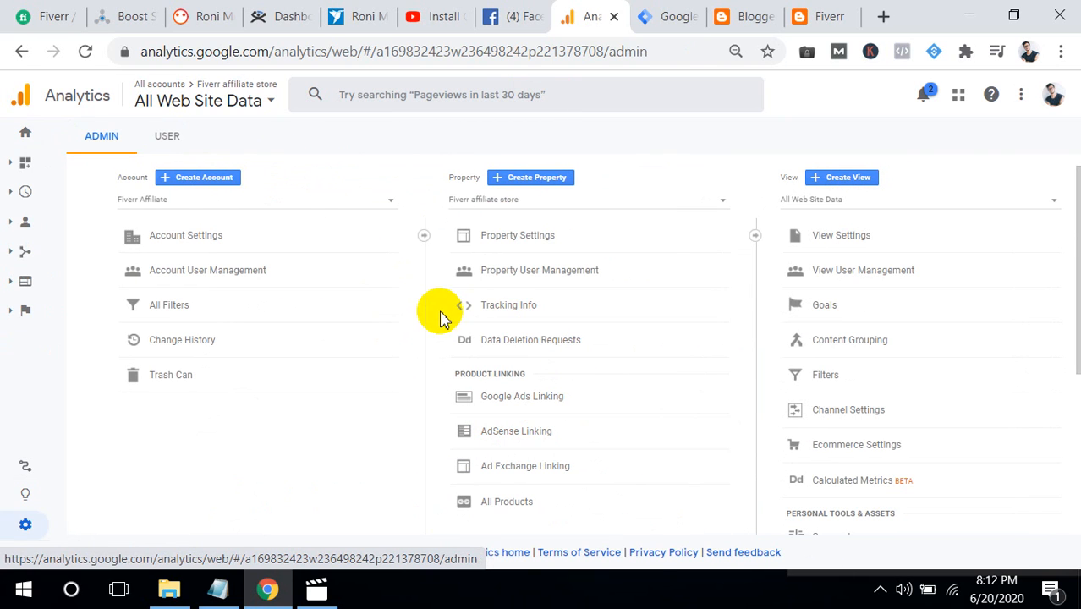
click(525, 310)
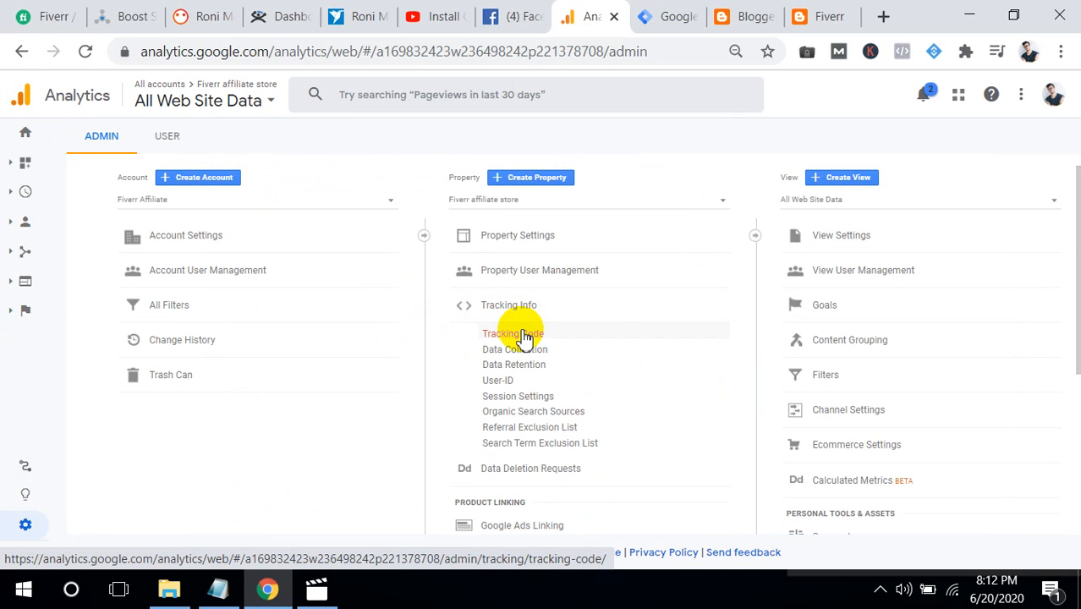
click(535, 338)
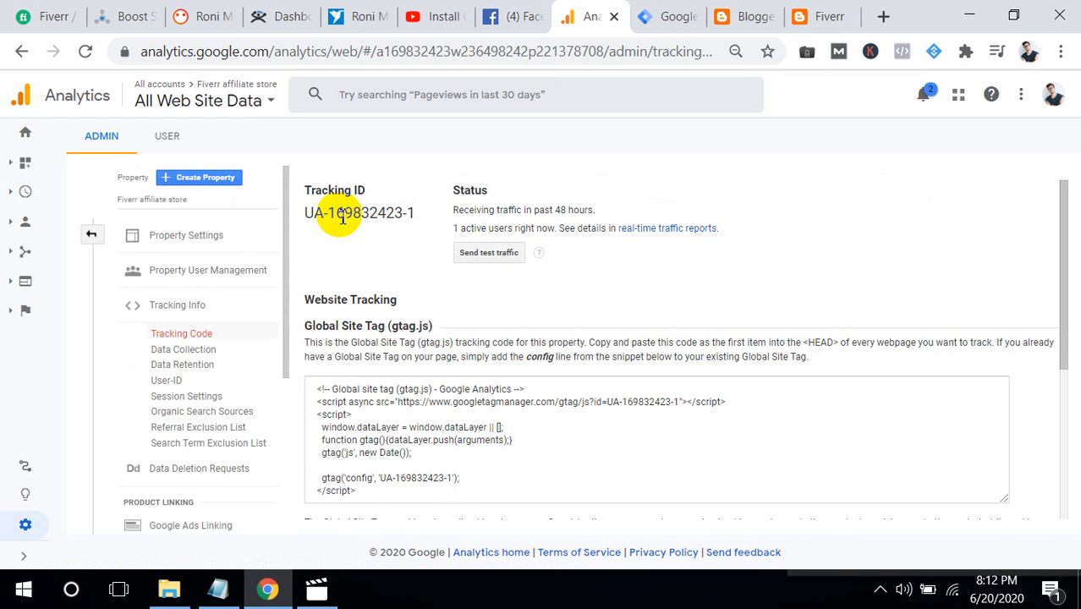
drag(415, 212, 321, 213)
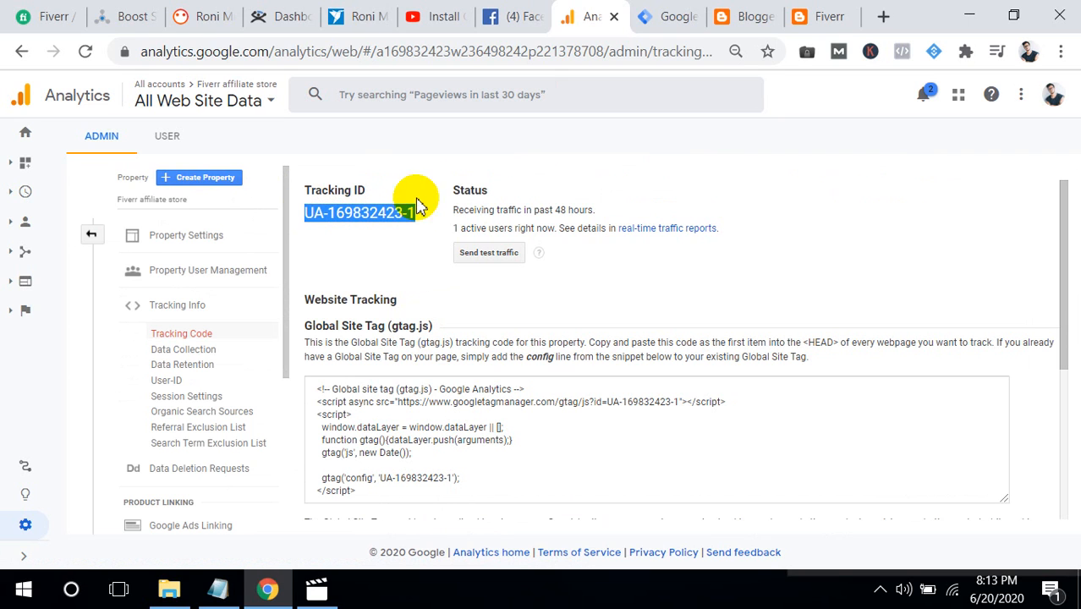
Step: Switch to Google Tag Manager and create a new tag named "GA-Pageview-allpage"
click(662, 30)
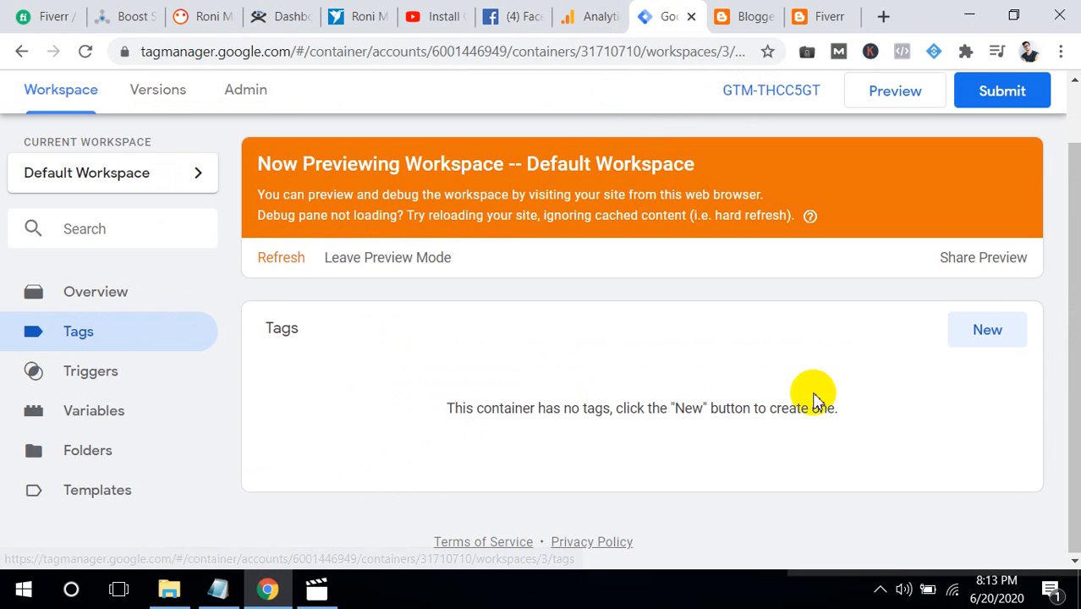
click(983, 334)
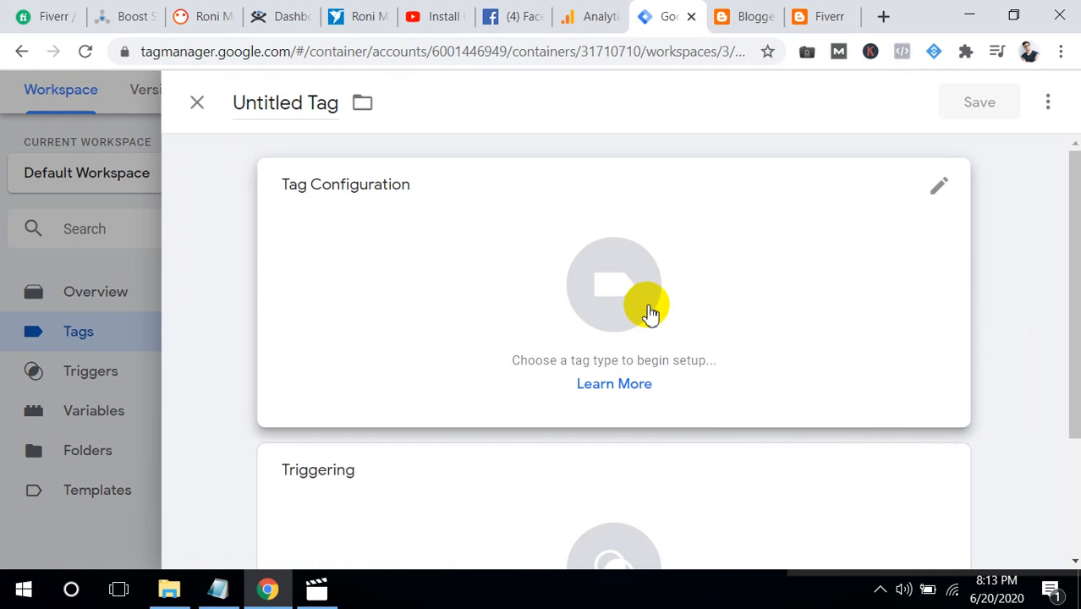
click(321, 109)
triple_click(321, 108)
key(BackSpace)
text(GA-Pageview-allpage)
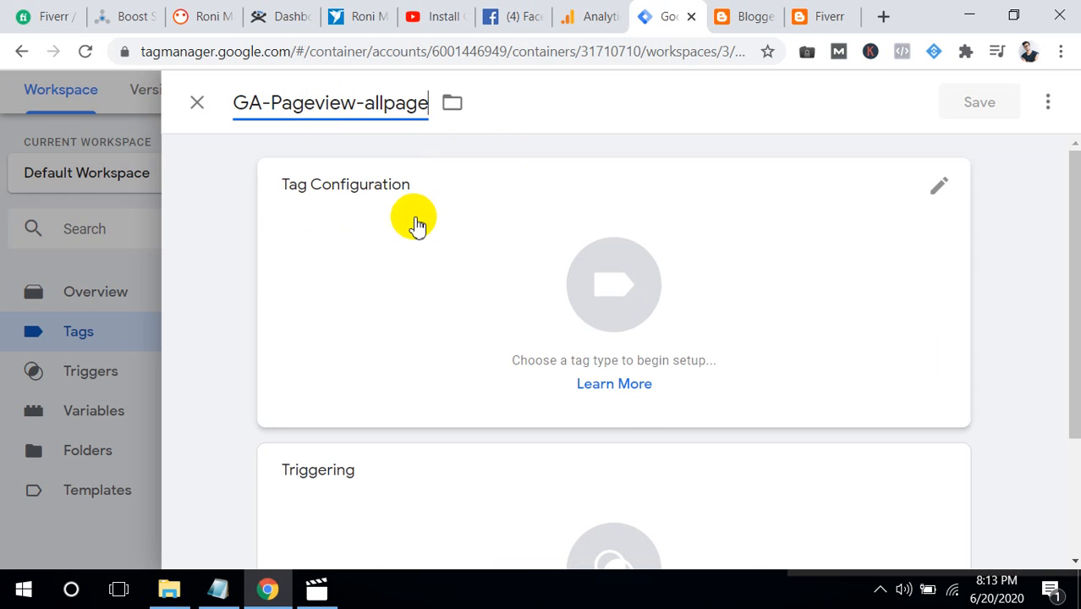
Step: Set the tag type to Google Analytics: Universal Analytics with Page View as the track type
click(641, 304)
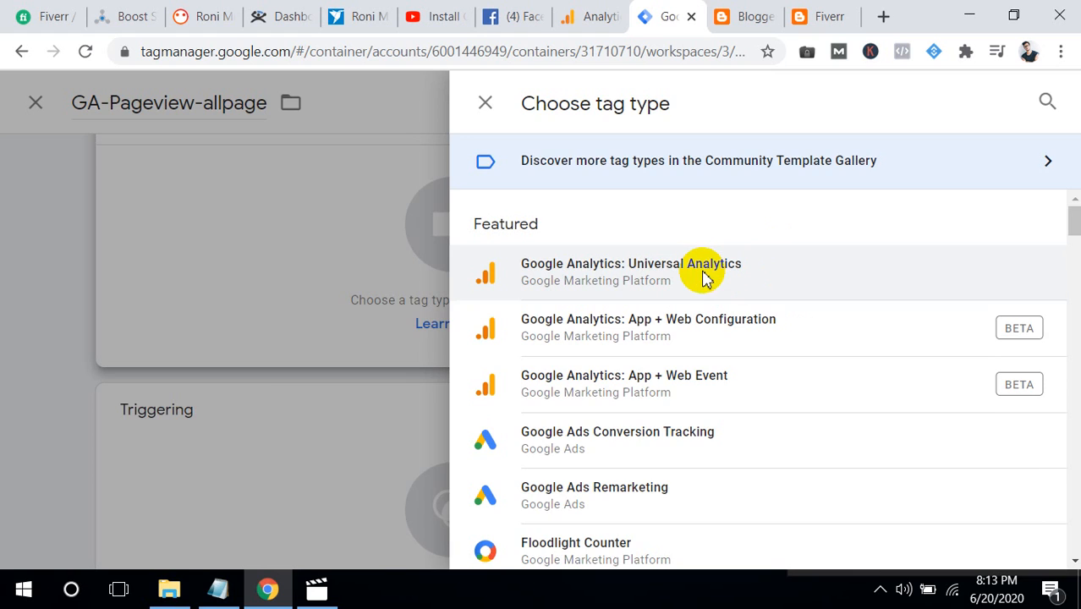
click(704, 275)
click(486, 318)
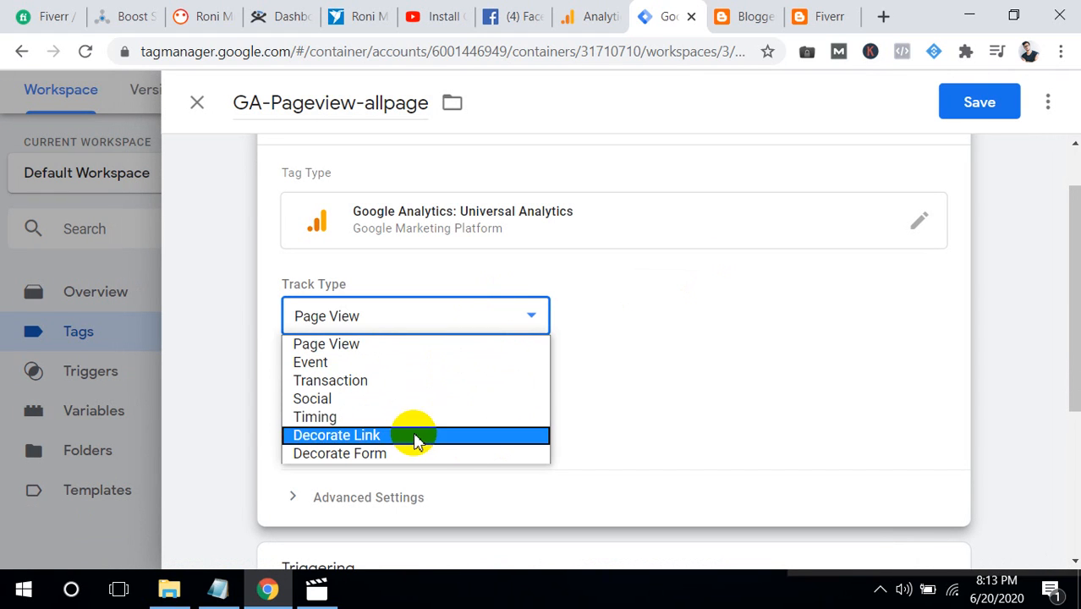
click(433, 345)
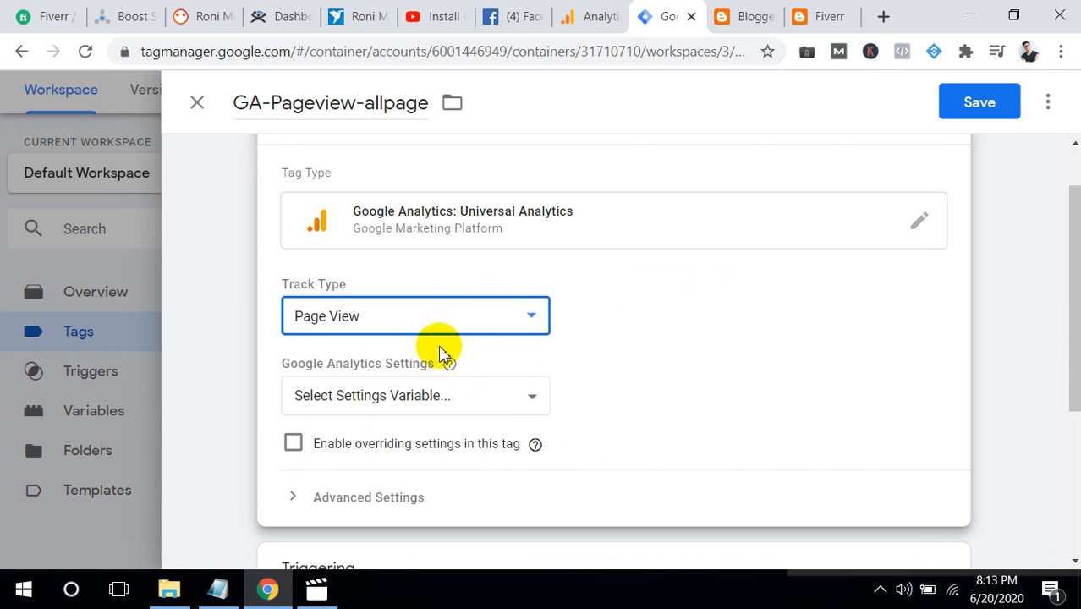
mouse_move(449, 363)
click(485, 388)
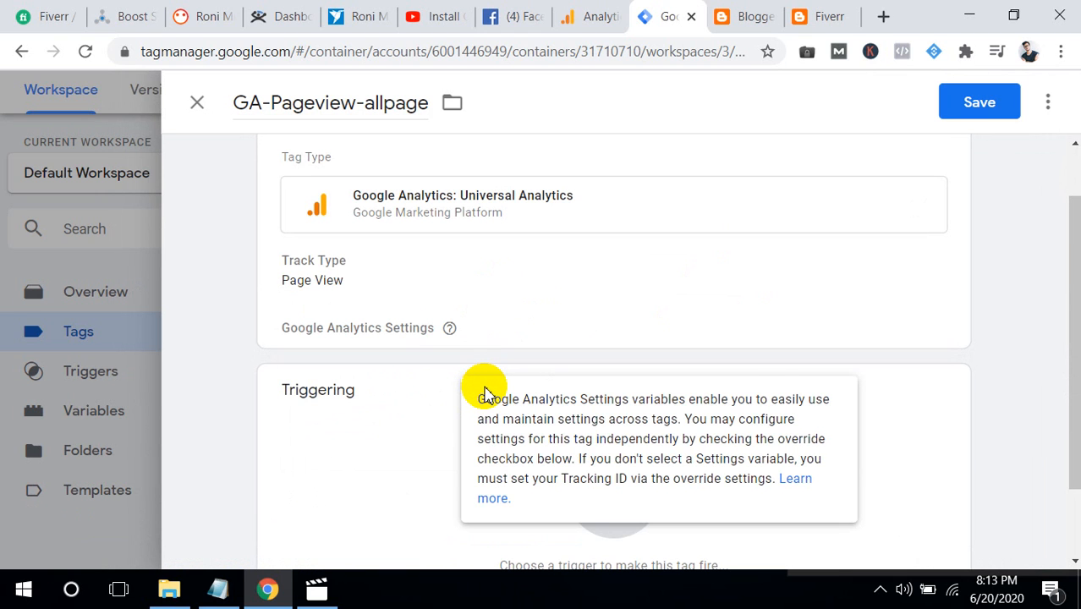
click(310, 255)
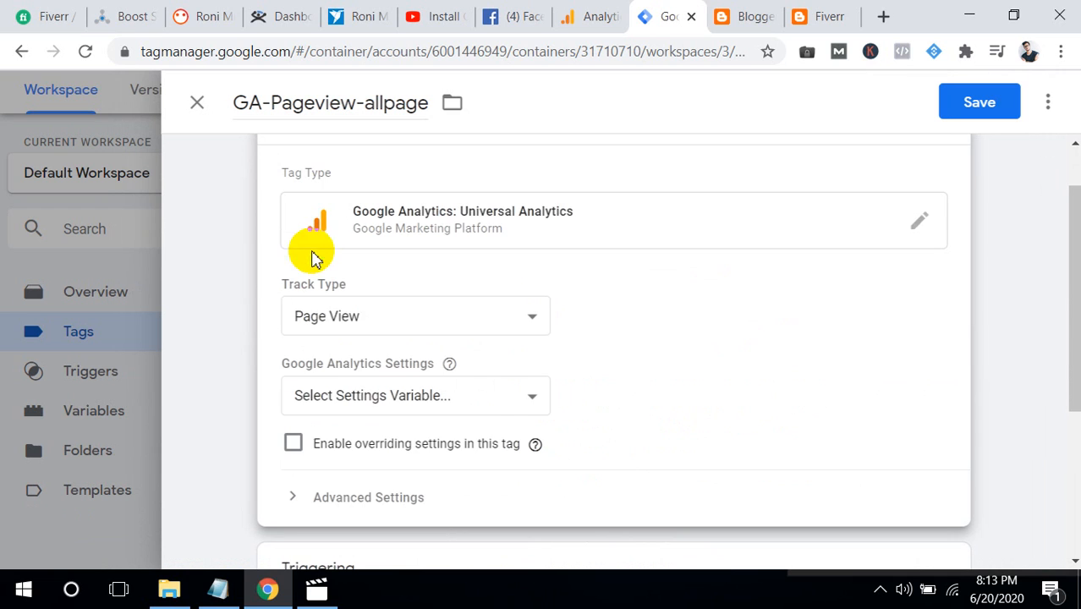
Step: Create and save a new Google Analytics settings variable for the tag, using the copied tracking ID as both its tracking ID and its name
click(355, 394)
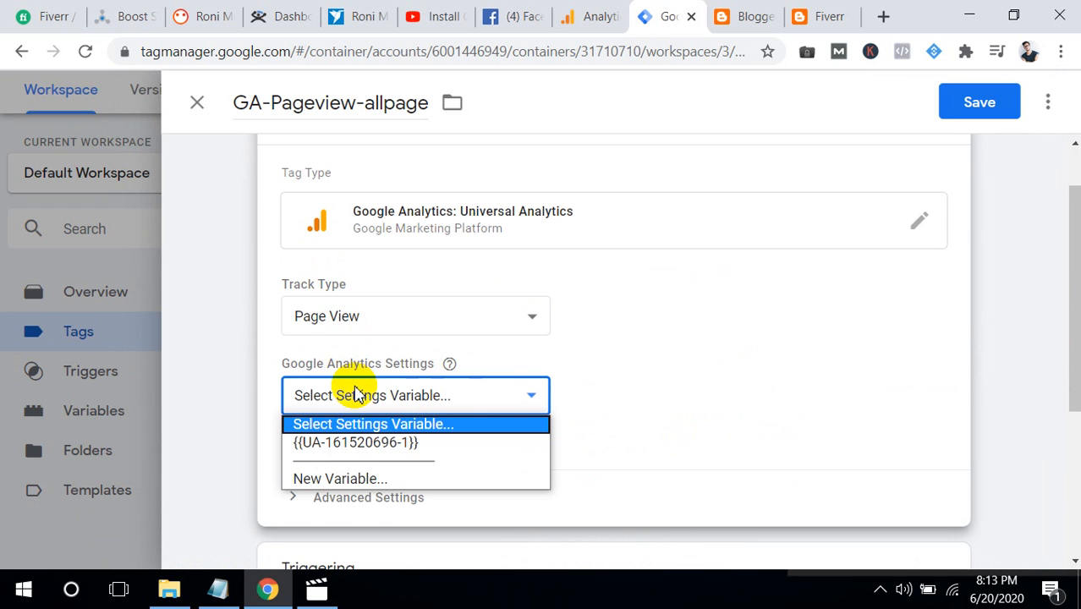
click(347, 477)
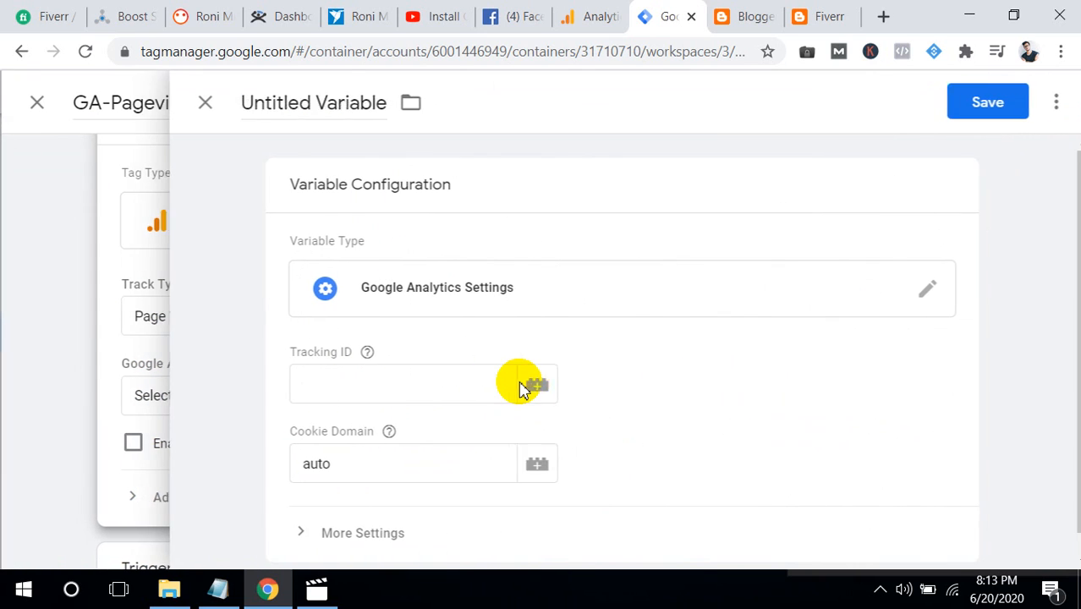
click(428, 387)
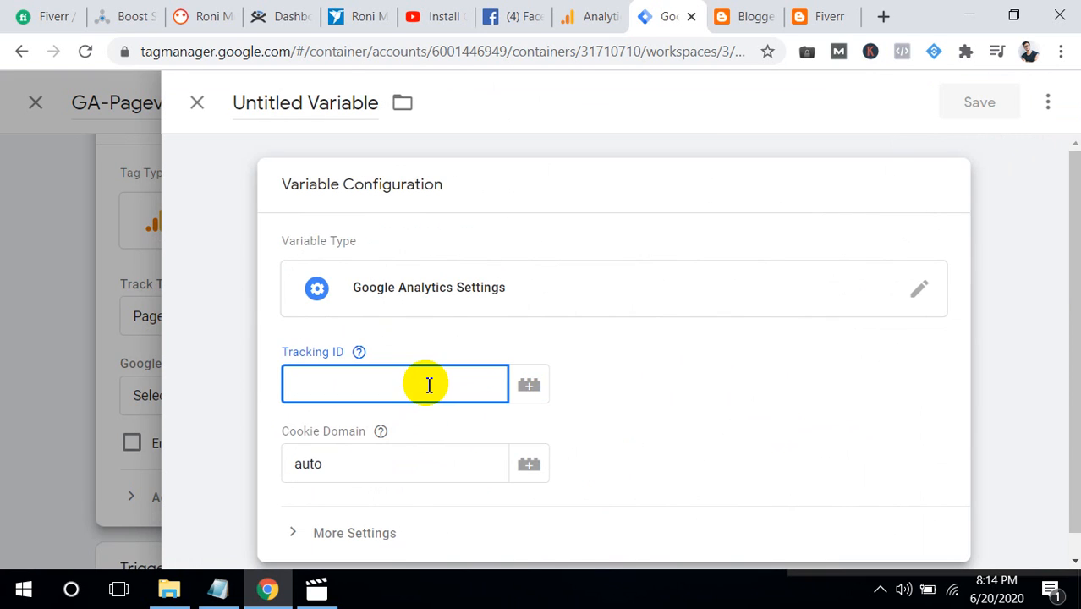
click(592, 12)
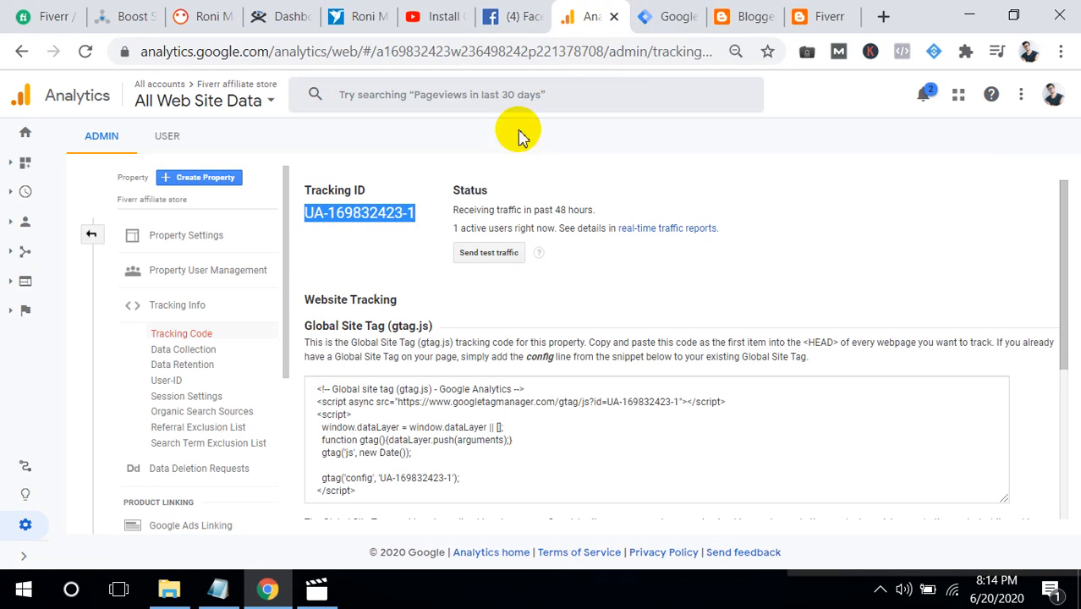
click(665, 17)
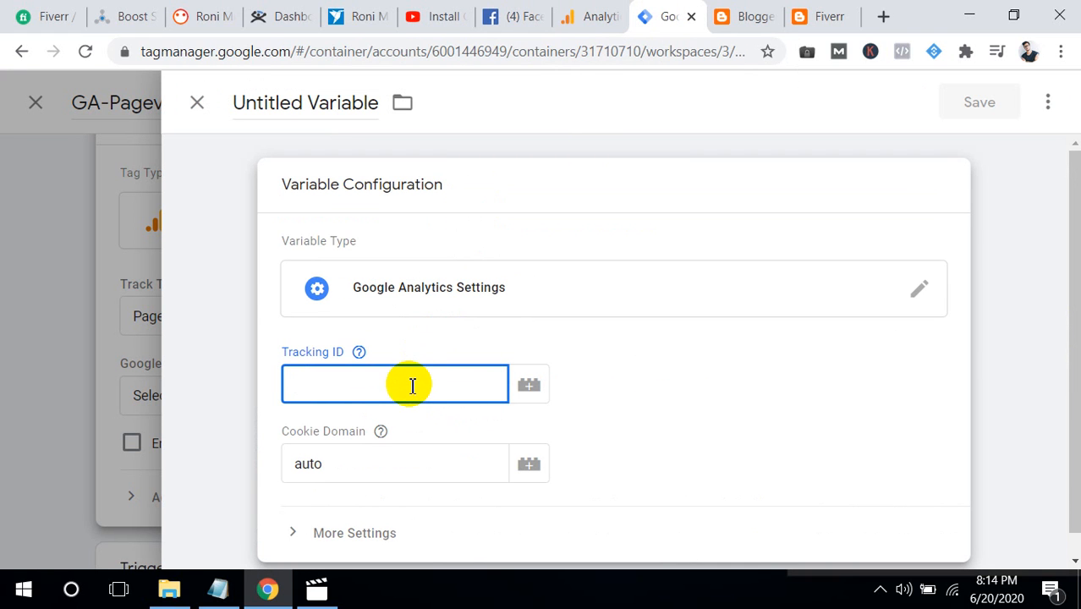
click(304, 105)
key(ctrl+v)
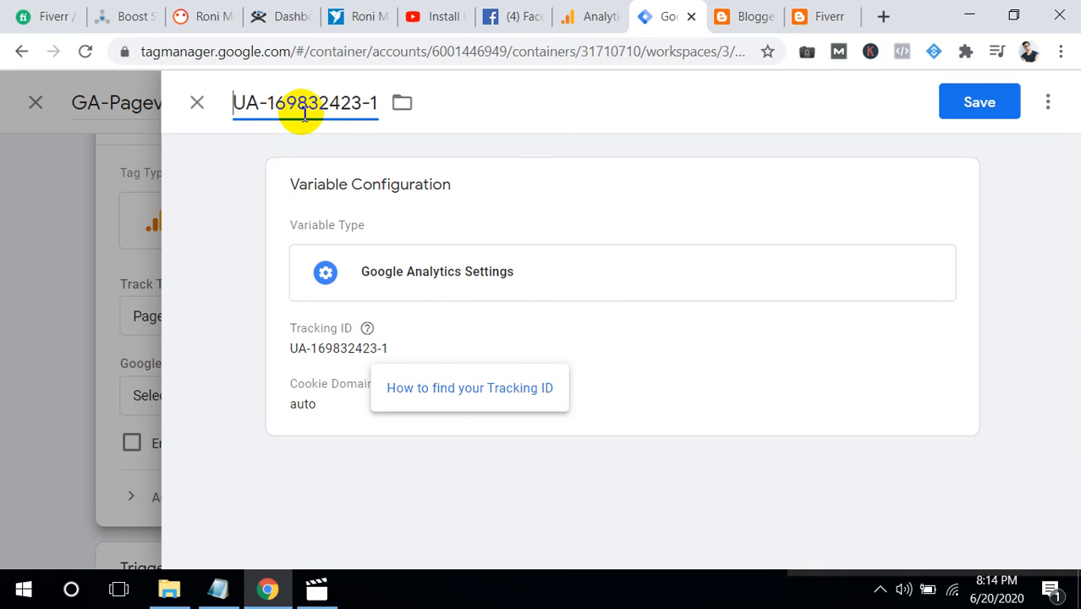
click(959, 110)
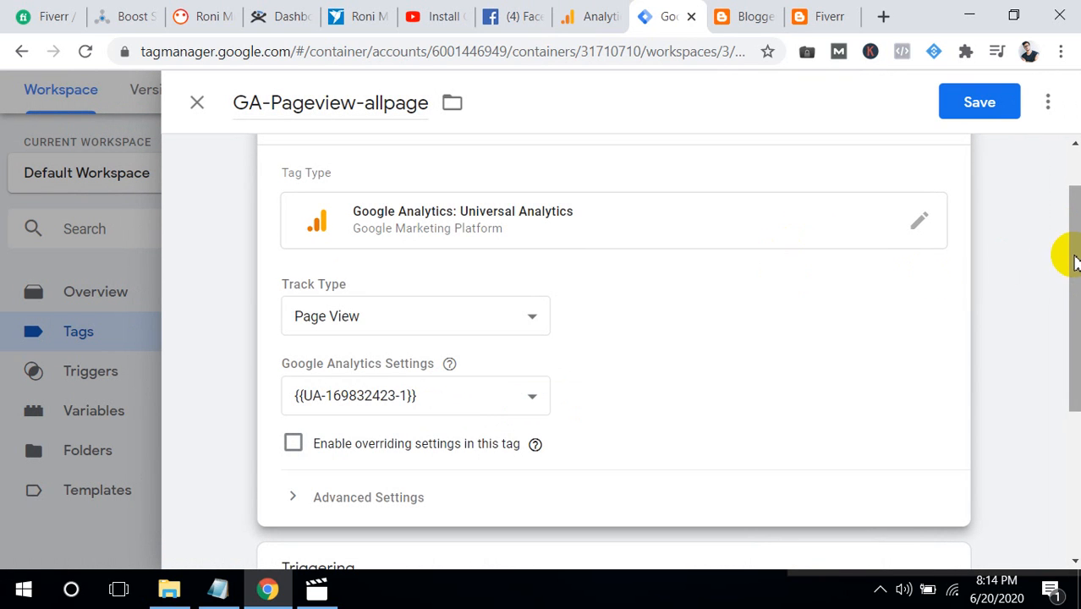
Step: Add the All Pages trigger to the tag and save the tag
drag(1074, 258, 1070, 391)
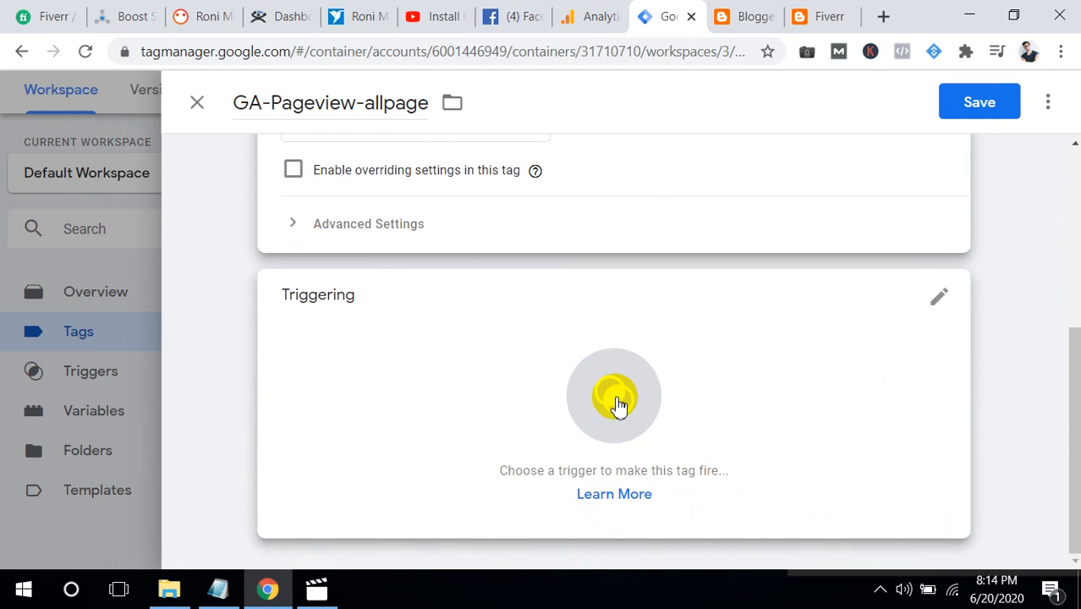
click(616, 403)
click(617, 402)
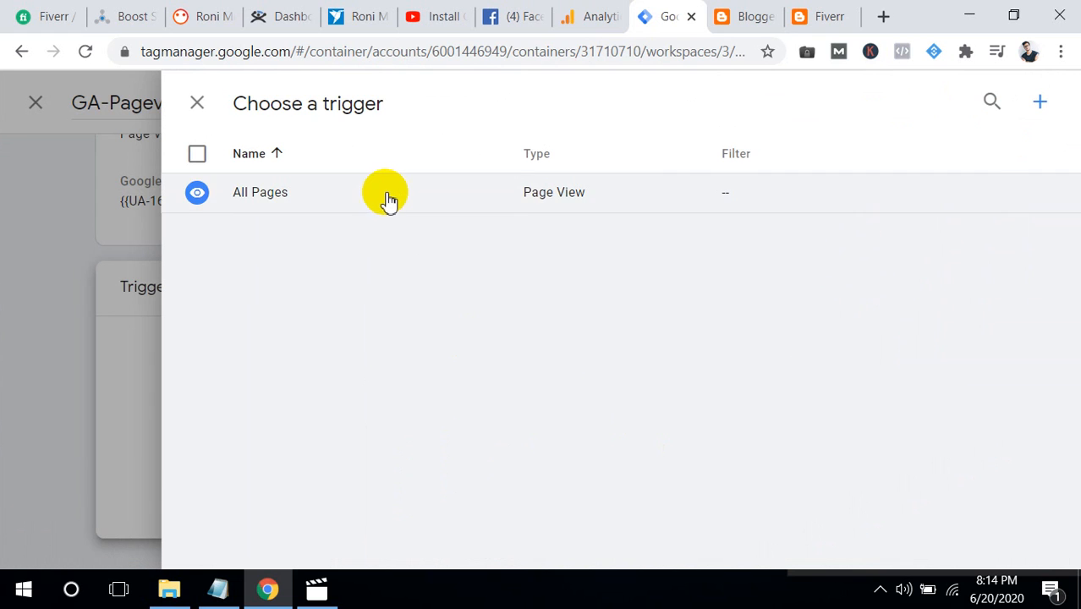
click(388, 199)
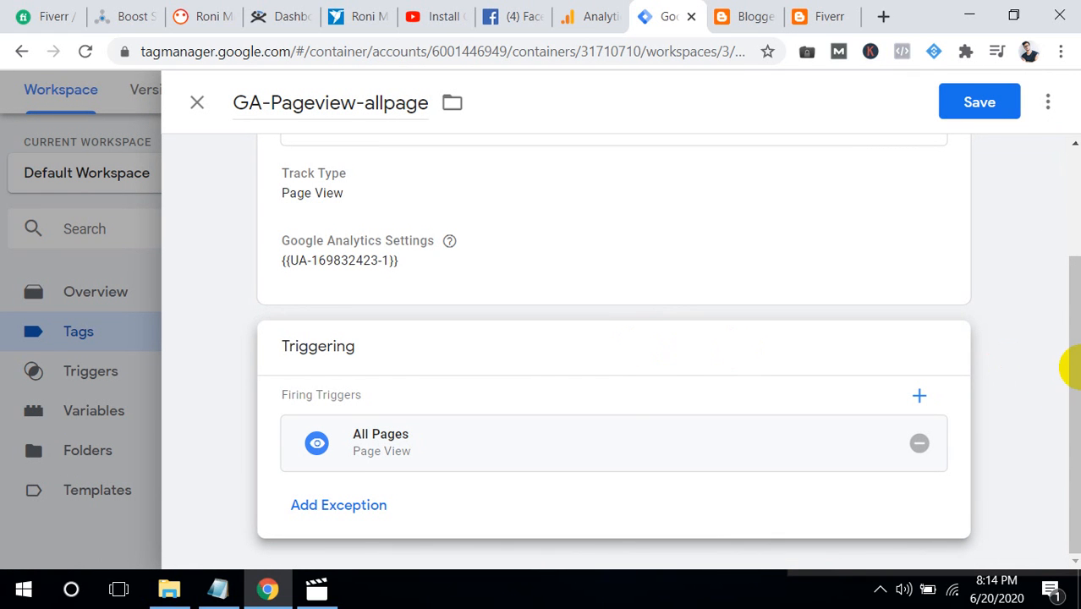
drag(1076, 381, 1069, 193)
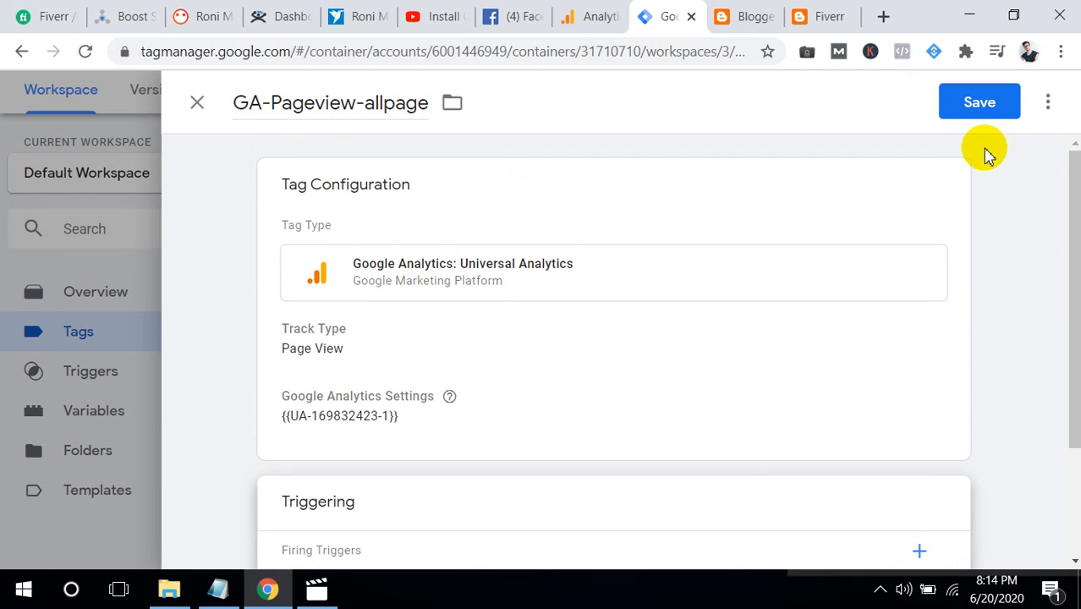
click(975, 106)
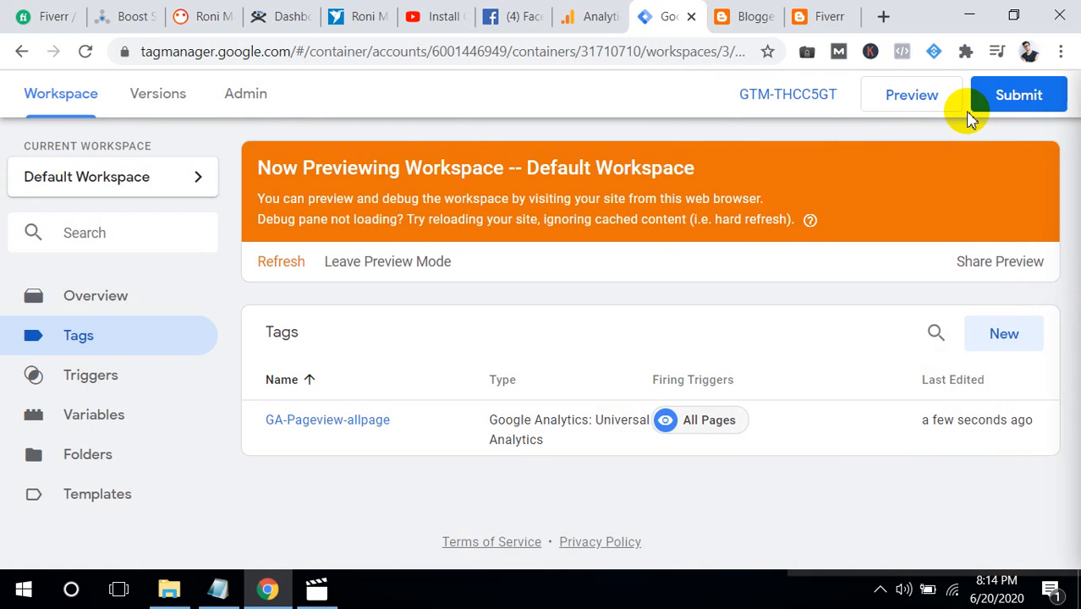
Step: Refresh the workspace preview and publish the changes as a version named "Google analytics"
click(283, 262)
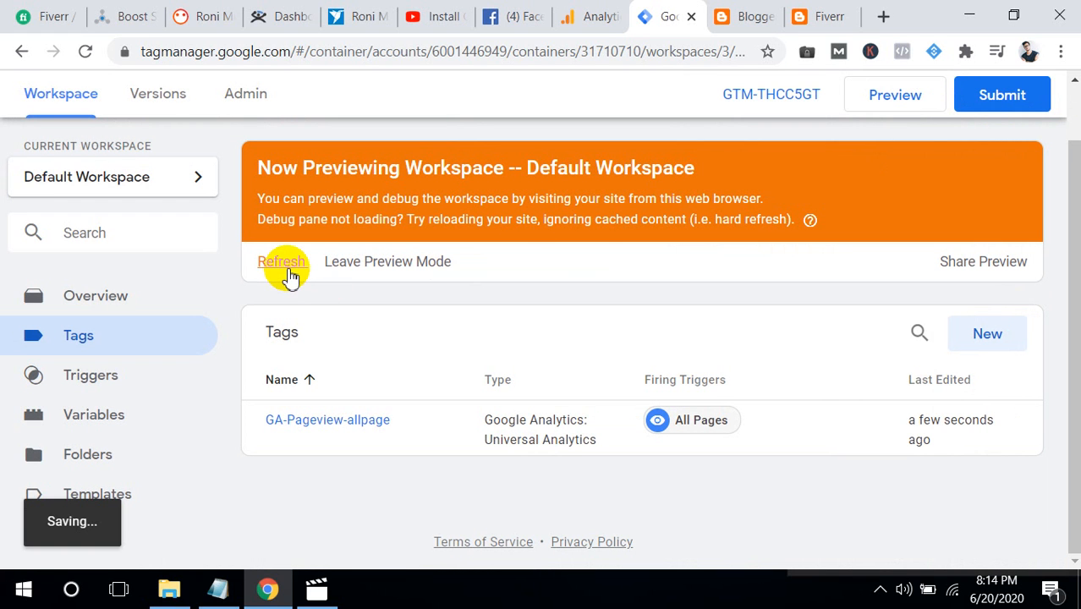
click(995, 109)
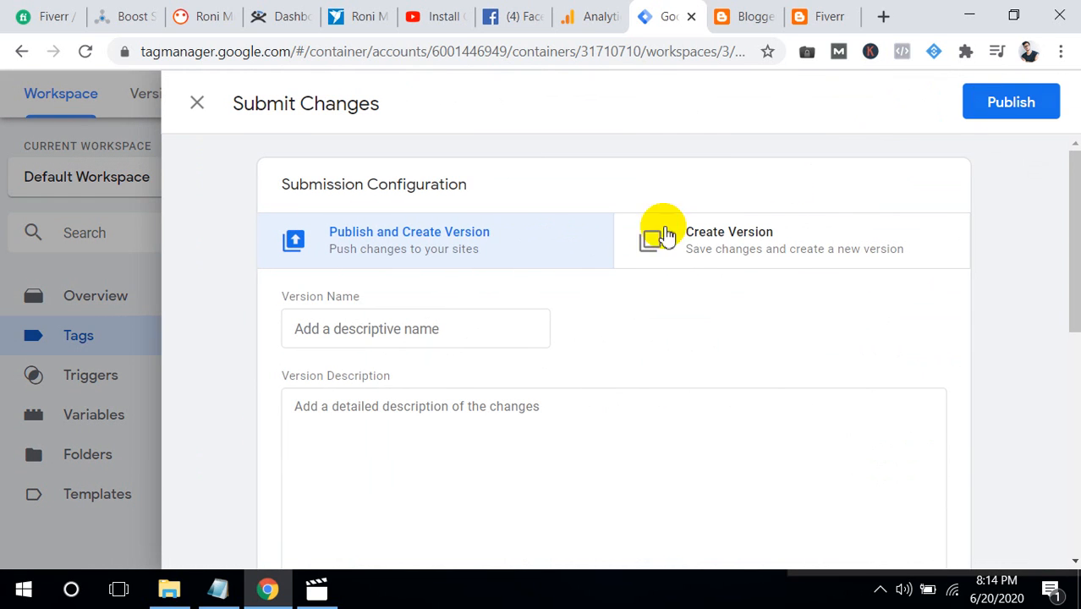
click(510, 330)
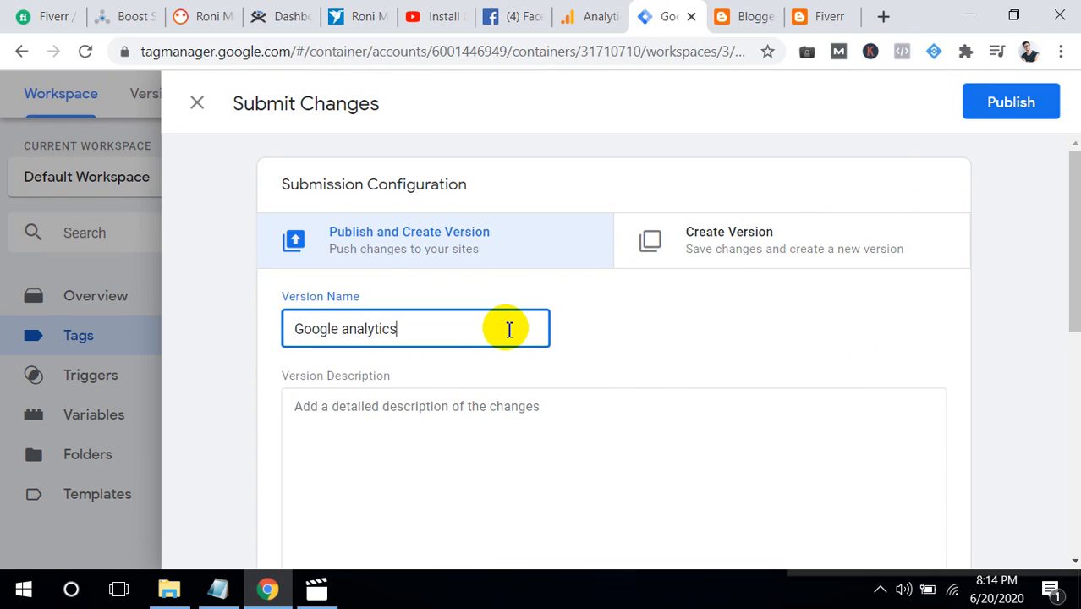
click(1007, 108)
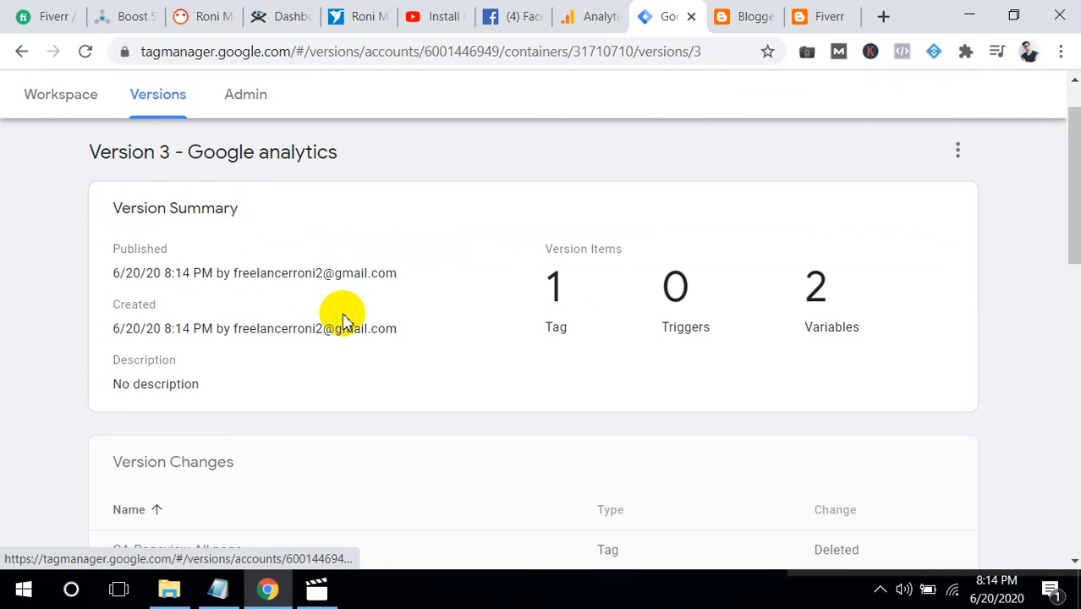
Step: Return to the workspace overview and start preview mode for the Default Workspace
click(66, 97)
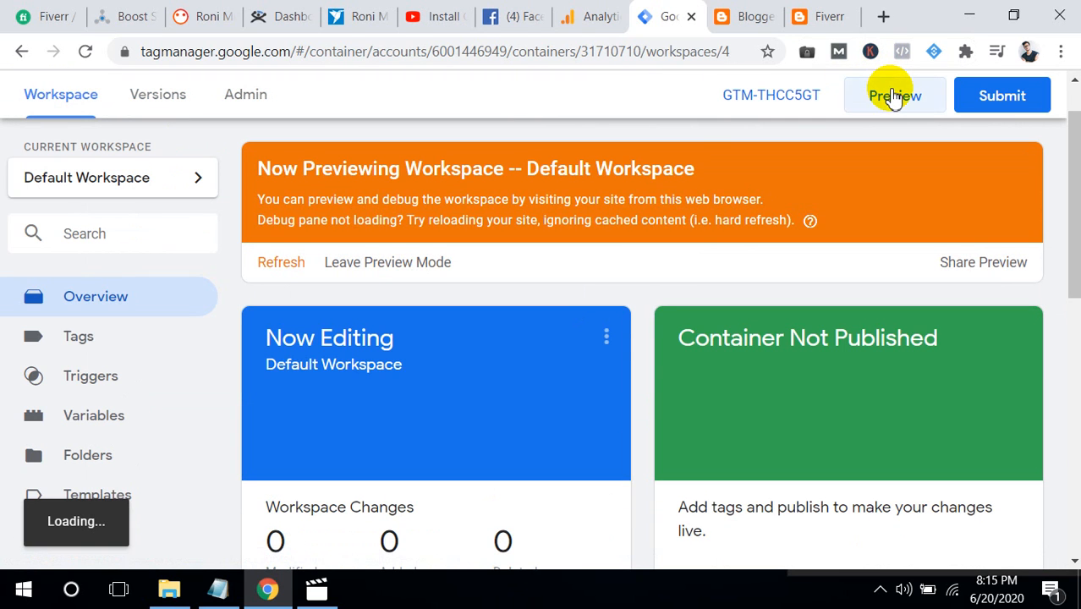
click(893, 97)
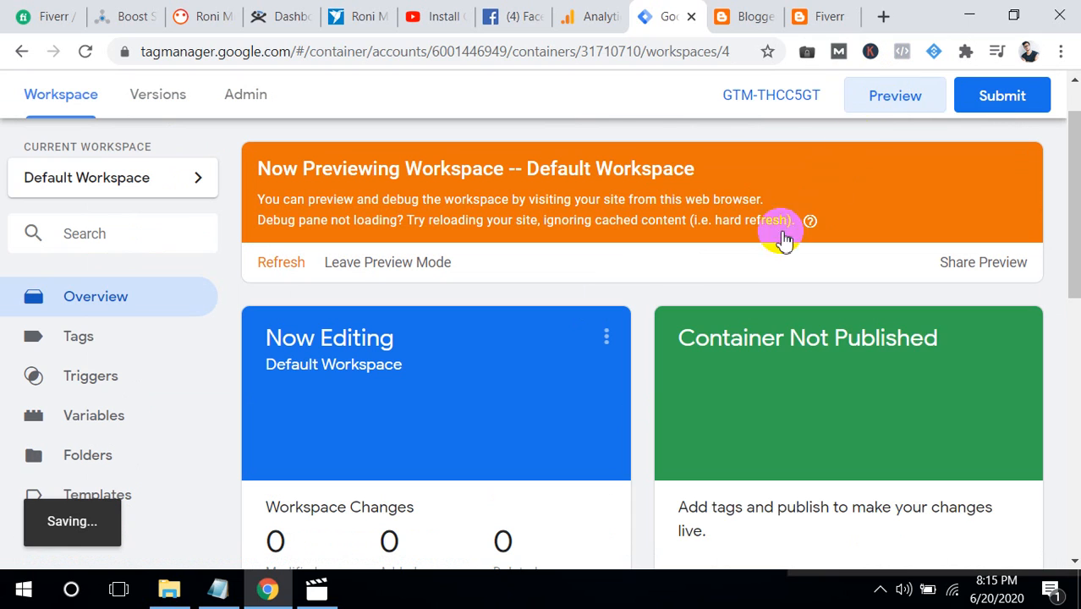
click(885, 95)
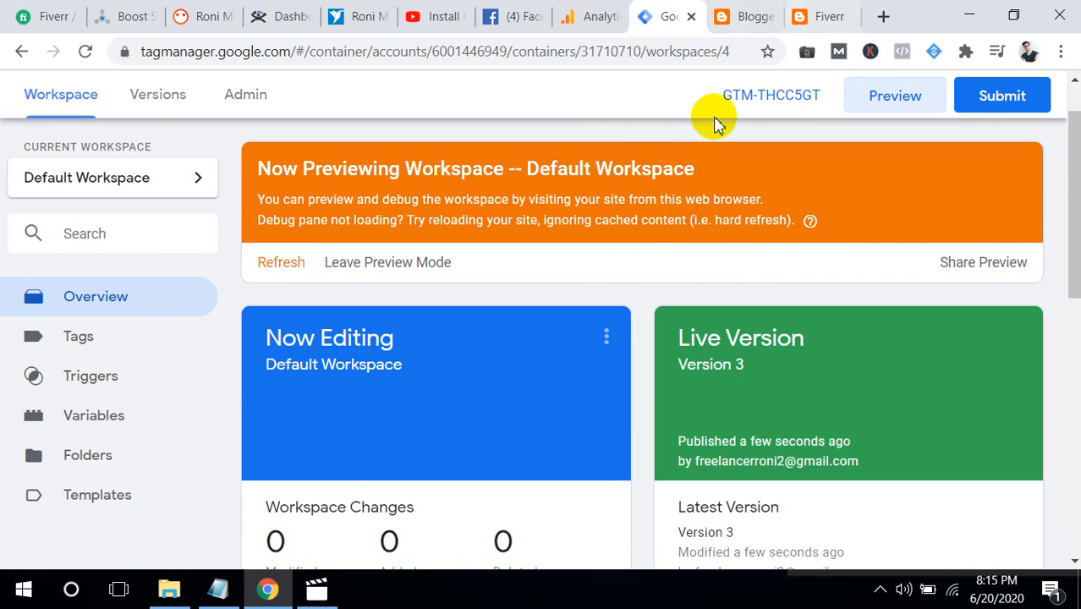
Step: Reload the fiverraffiliat.blogspot.com site and examine the fired tags in the Tag Manager debug pane
click(814, 19)
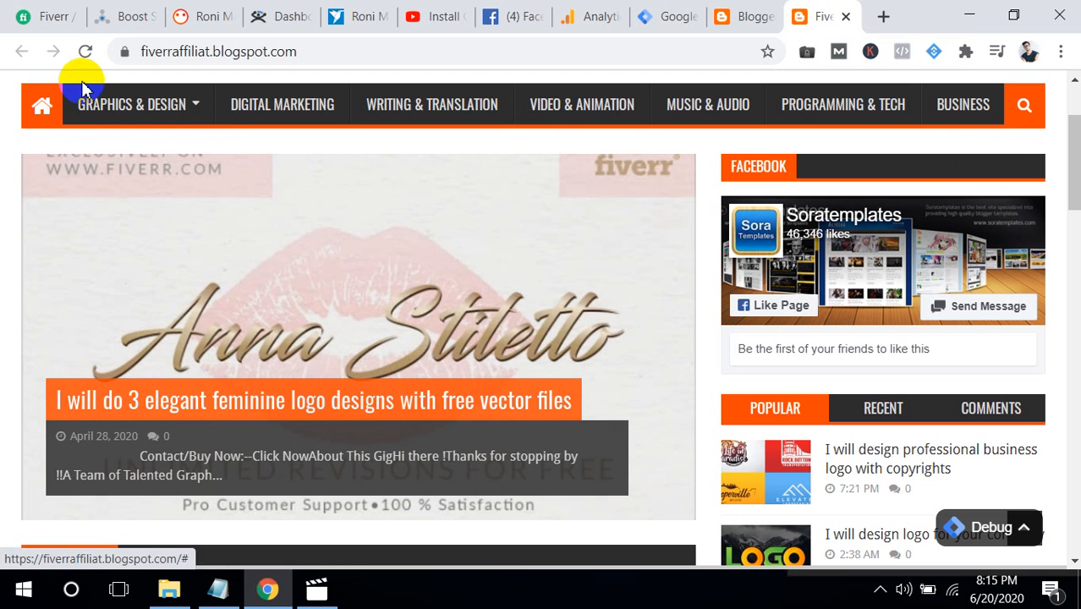
click(83, 56)
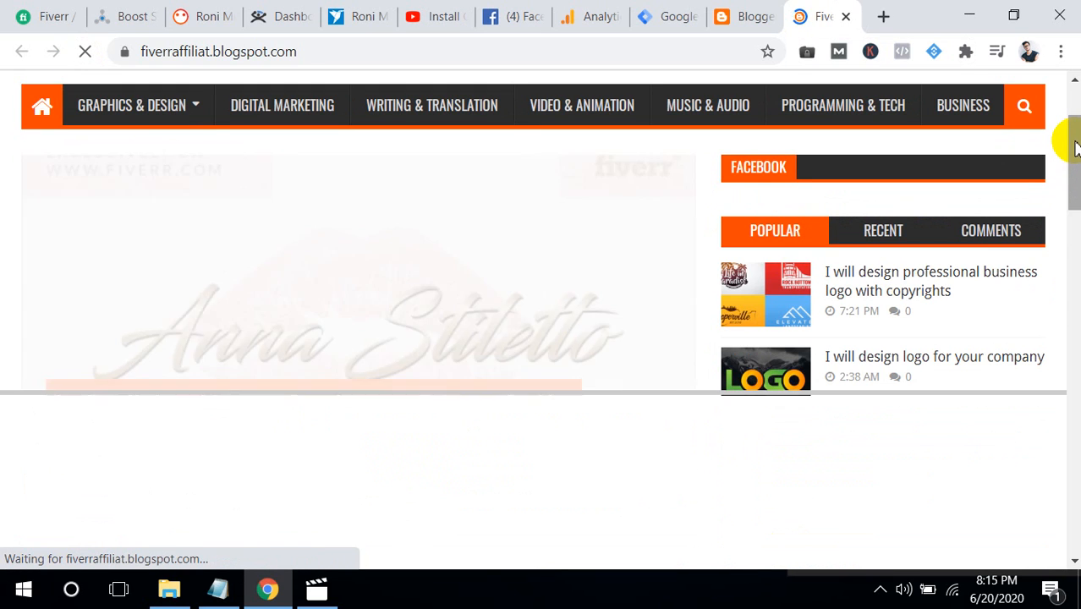
drag(1072, 146, 1064, 234)
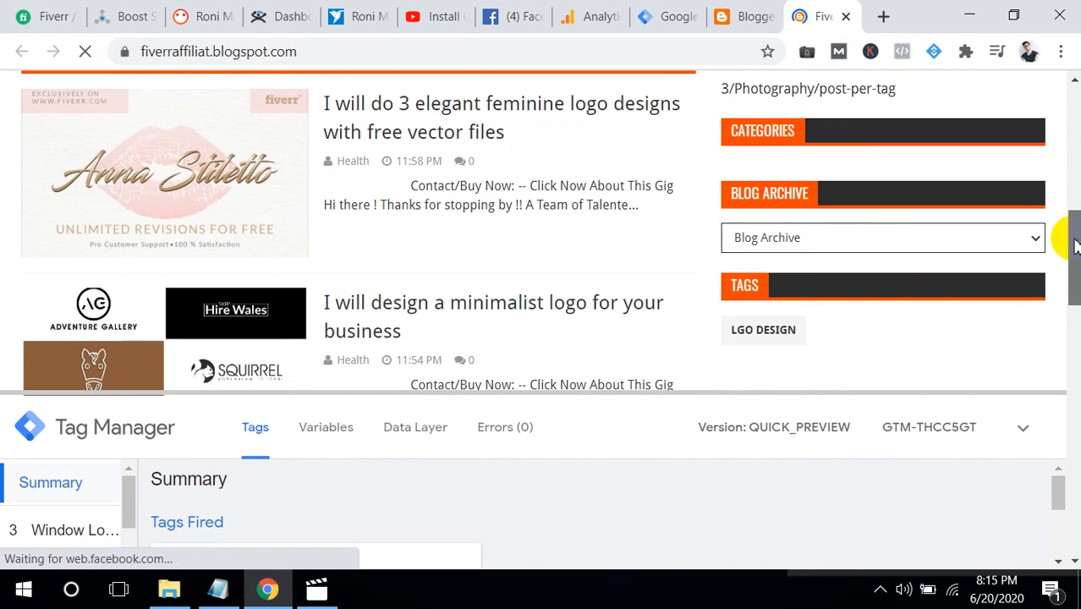
drag(1062, 490, 1058, 516)
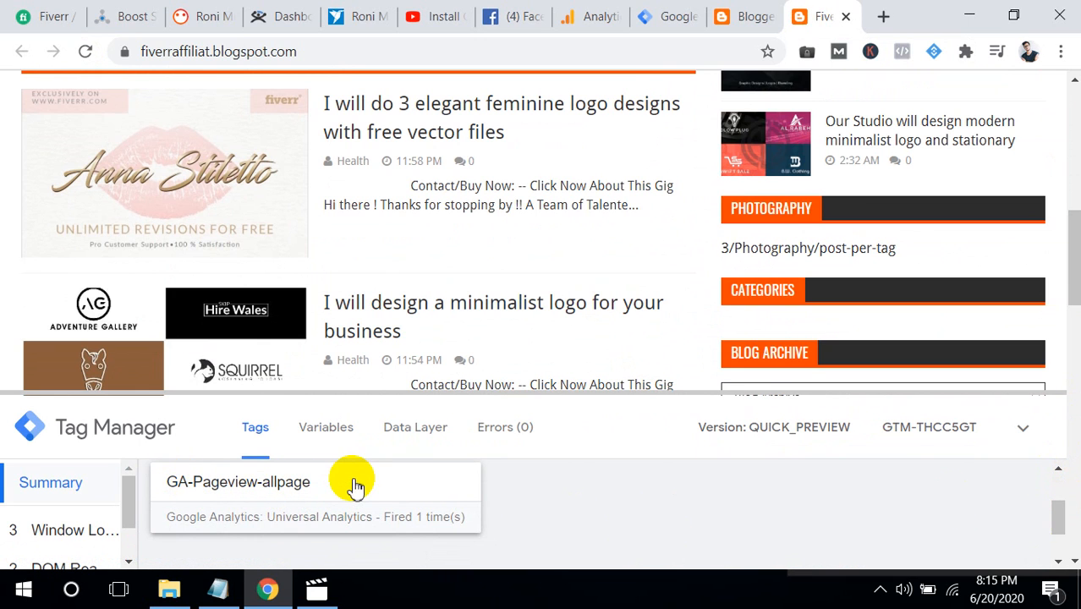
Step: Open the details of the fired GA-Pageview-allpage tag and review its properties, including track type and Google Analytics settings
click(309, 490)
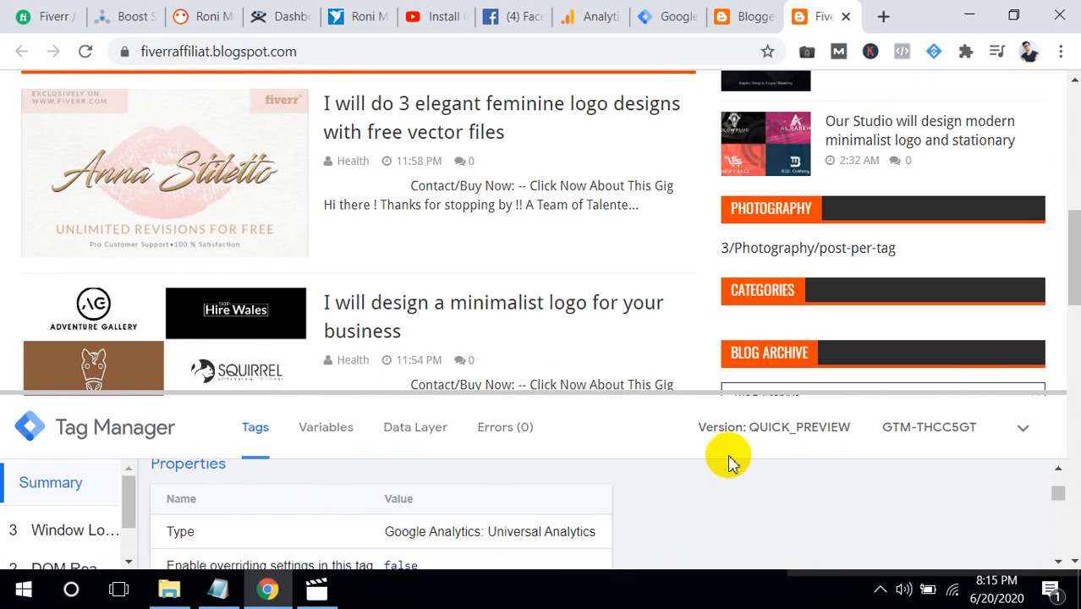
scroll(1069, 301, down, 2)
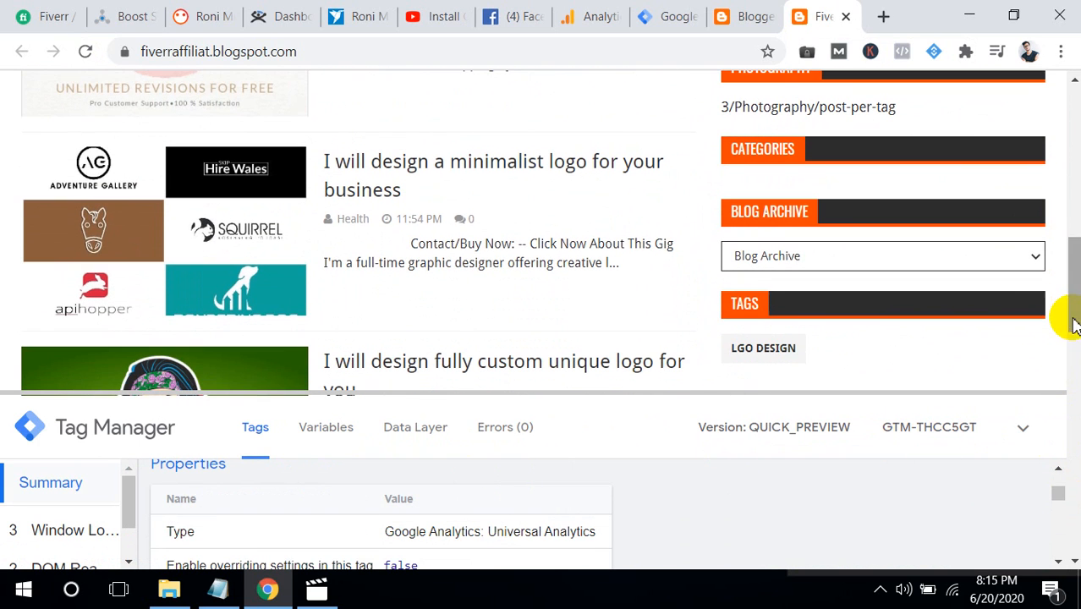
drag(1064, 495, 1057, 509)
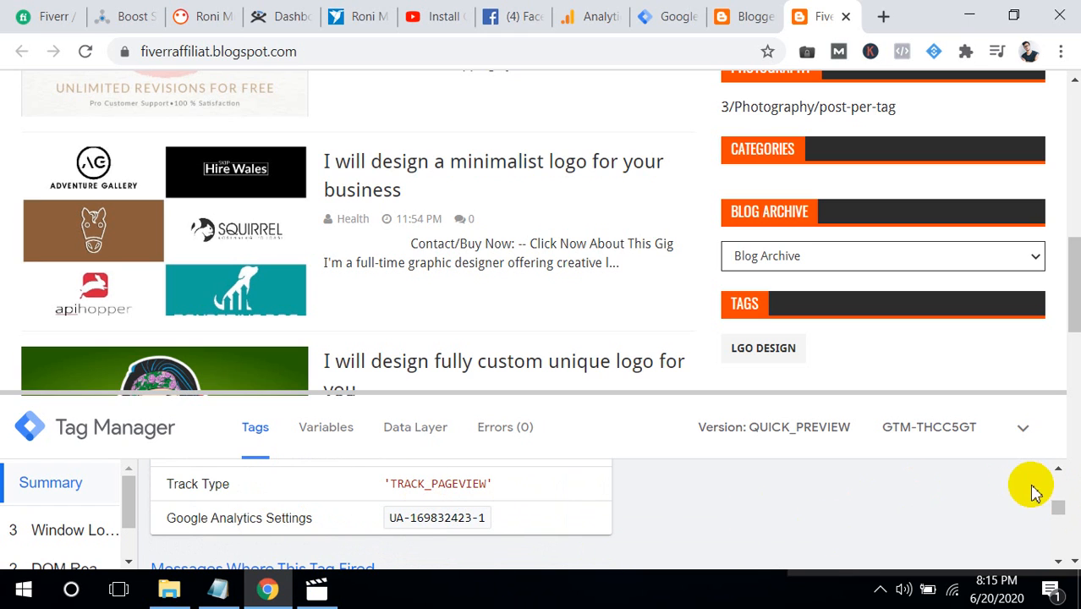
drag(1060, 508, 1059, 487)
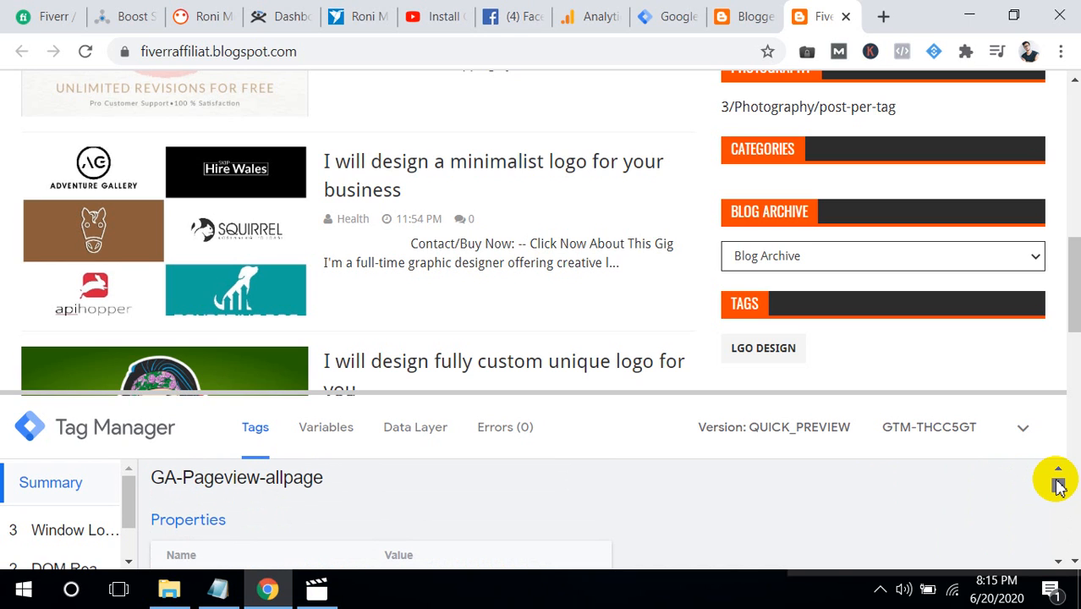
Step: Review the debug pane's variables and data layer messages for the page summary
click(327, 433)
click(415, 435)
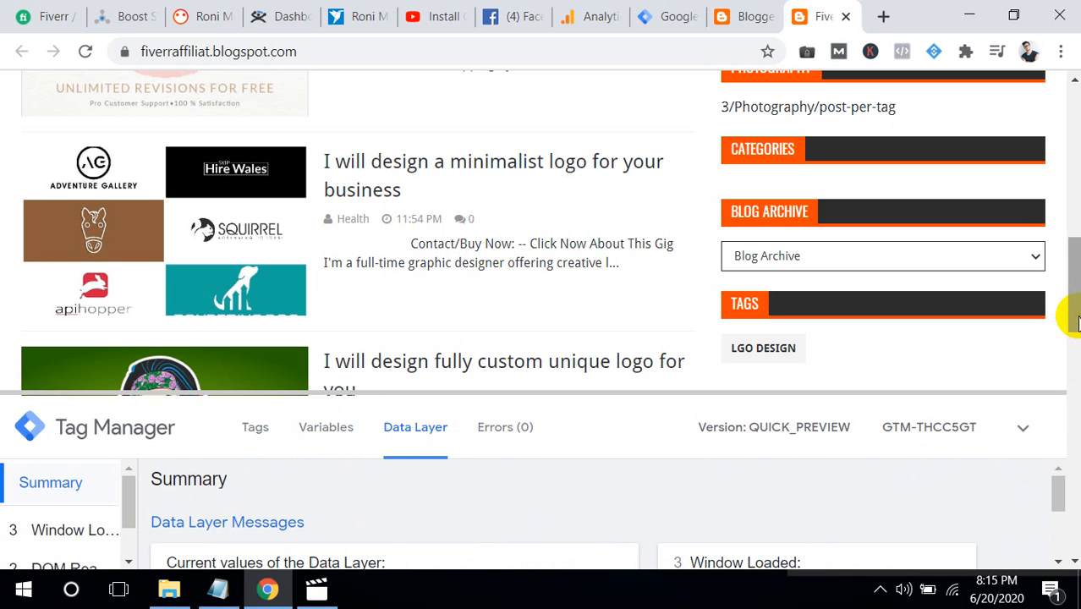
scroll(1071, 331, down, 2)
drag(1055, 494, 1070, 398)
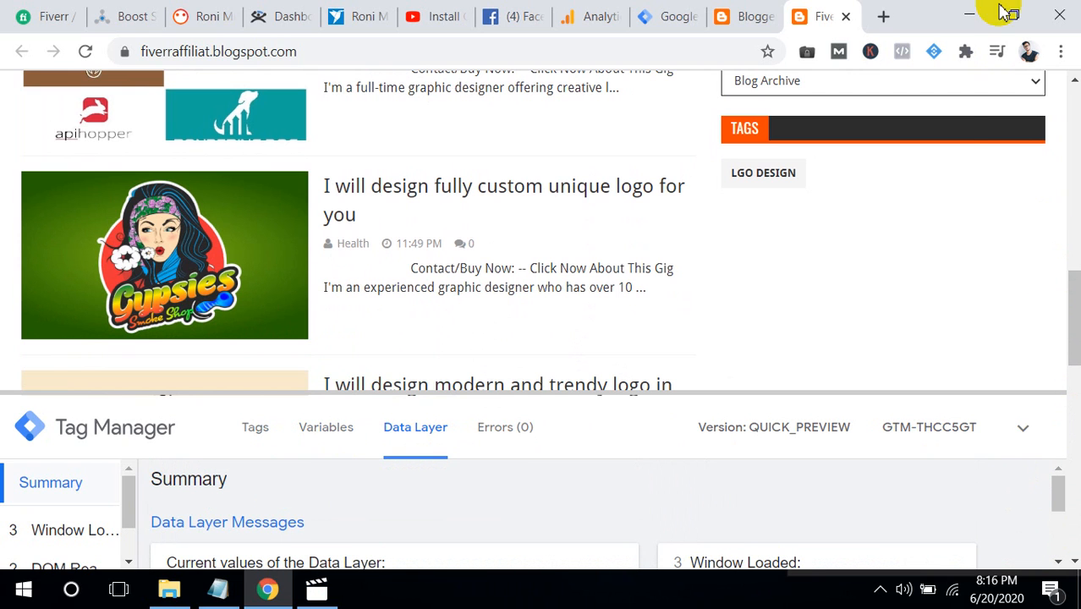
Step: Open the Tag Assistant (by Google) extension and set it to validate all pages
click(972, 57)
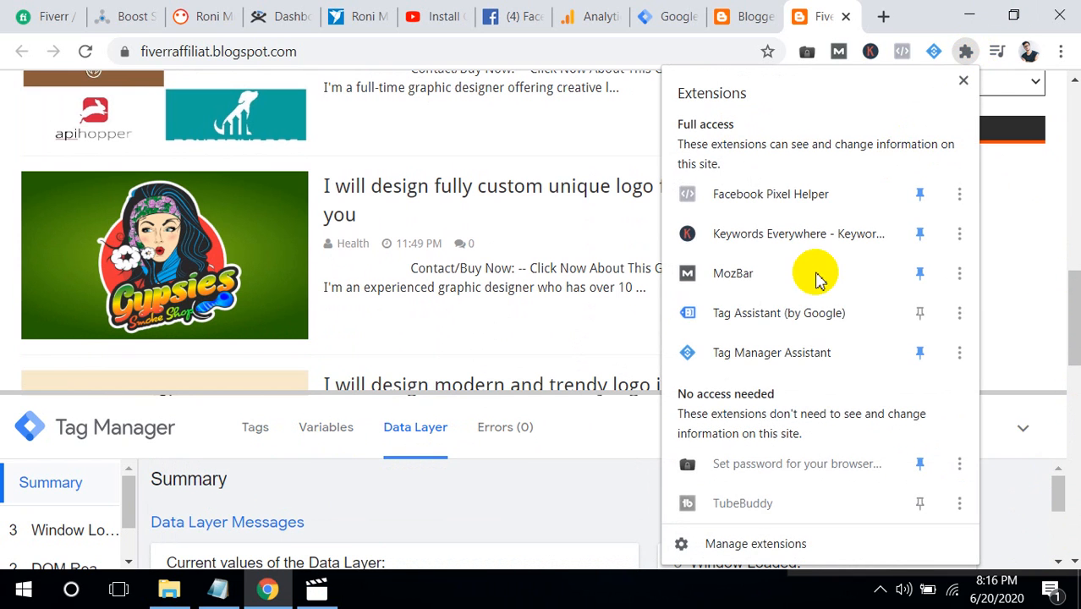
click(781, 315)
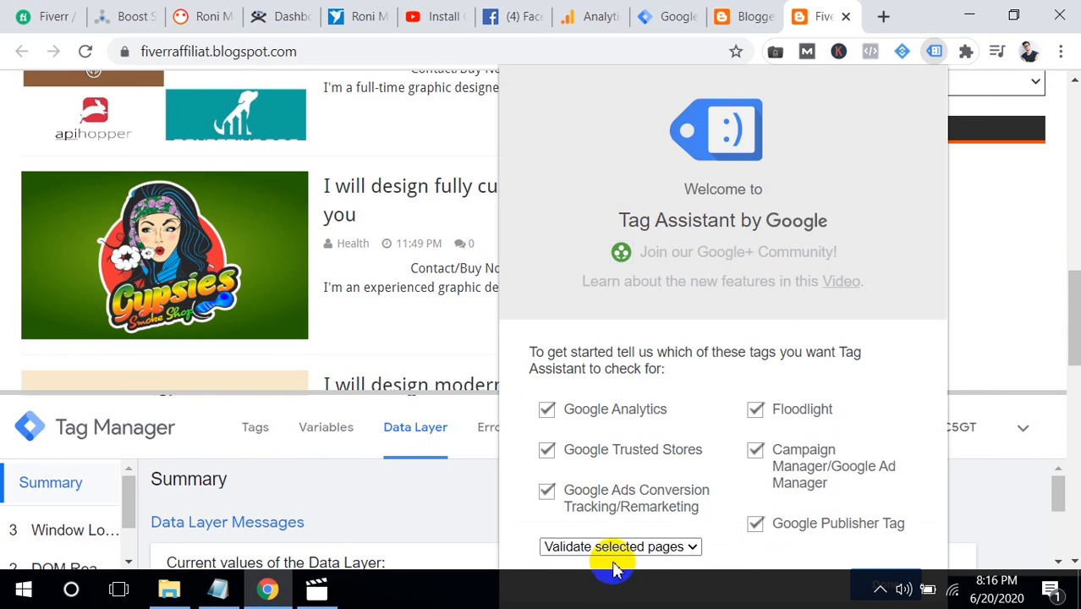
click(633, 546)
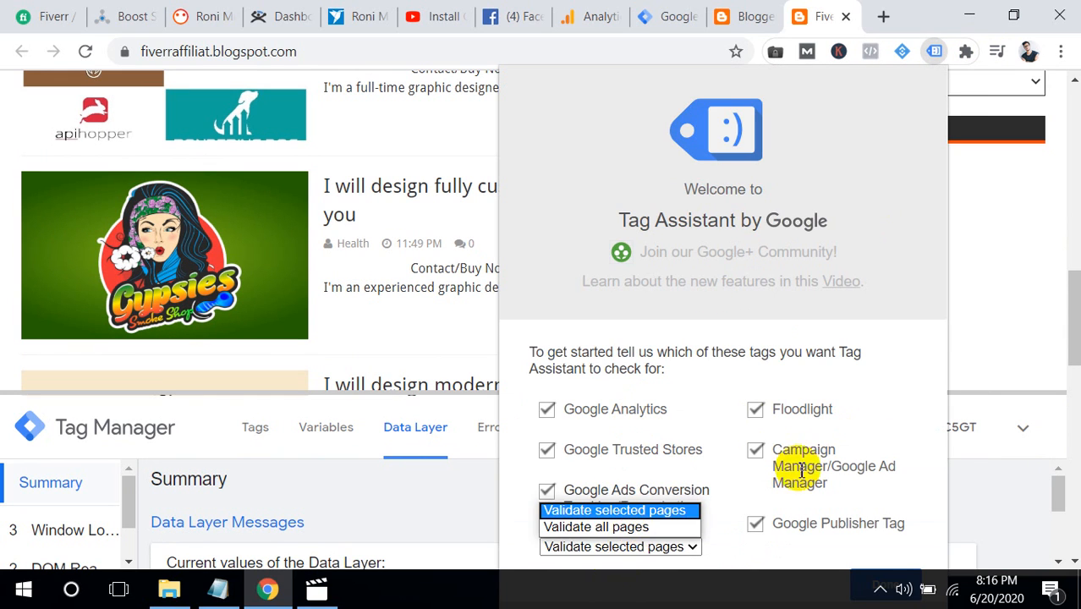
click(646, 527)
drag(1071, 326, 1072, 178)
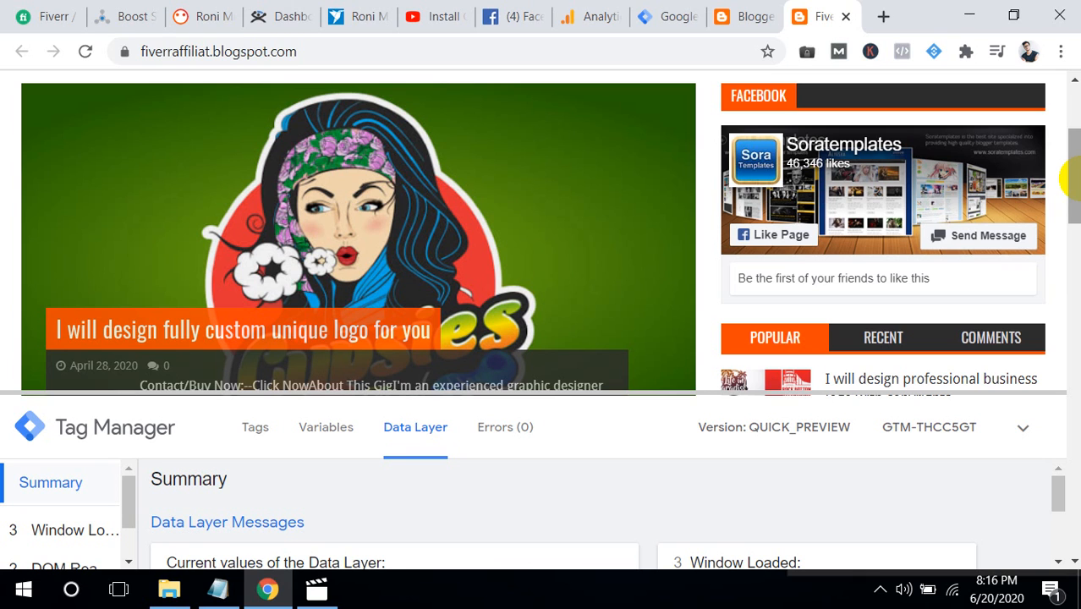
click(880, 591)
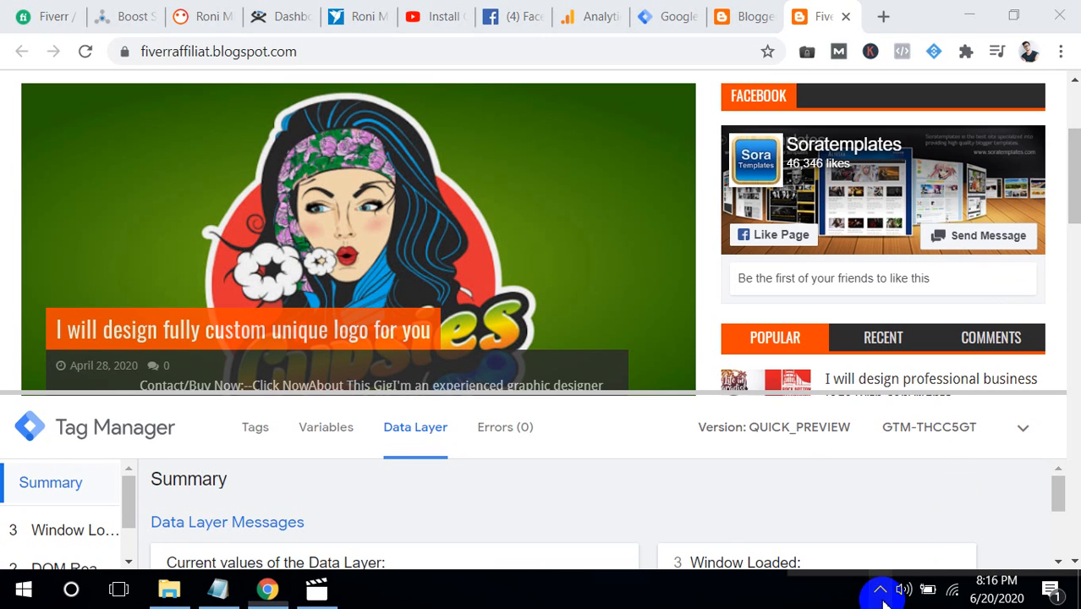